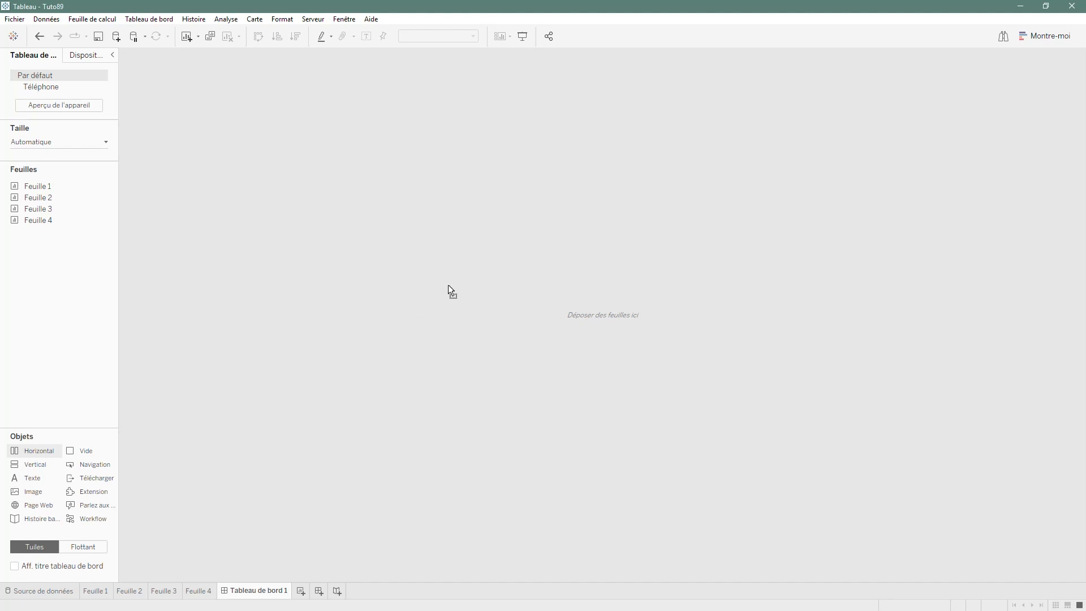
Add a horizontal container filling the dashboard and place a vertical container on its right half
{"action": "left_click_drag", "start_coordinate": [513, 250], "coordinate": [514, 249]}
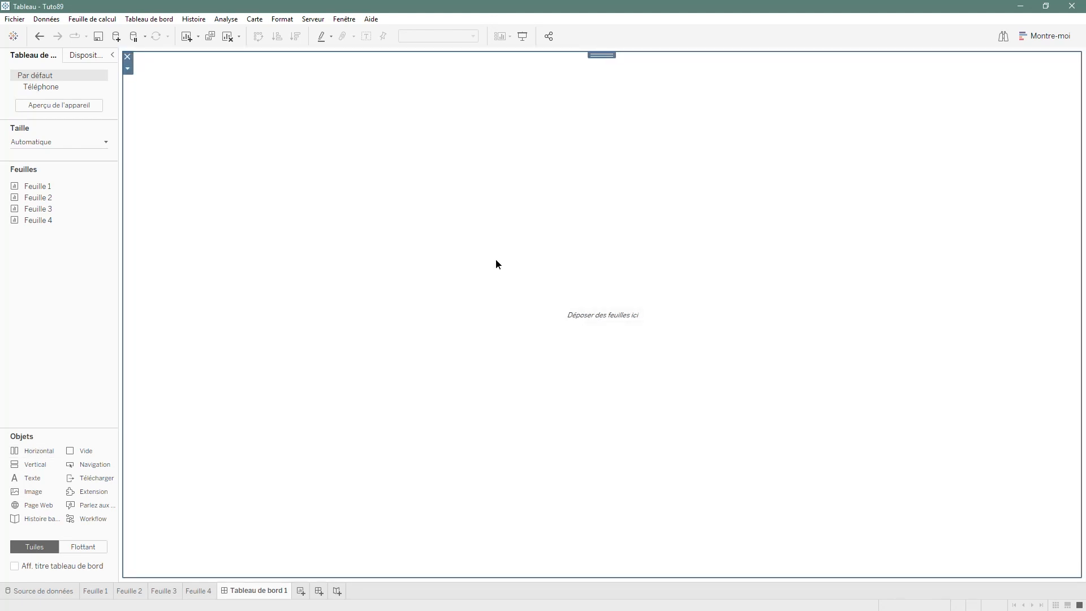
{"action": "left_click", "coordinate": [81, 380]}
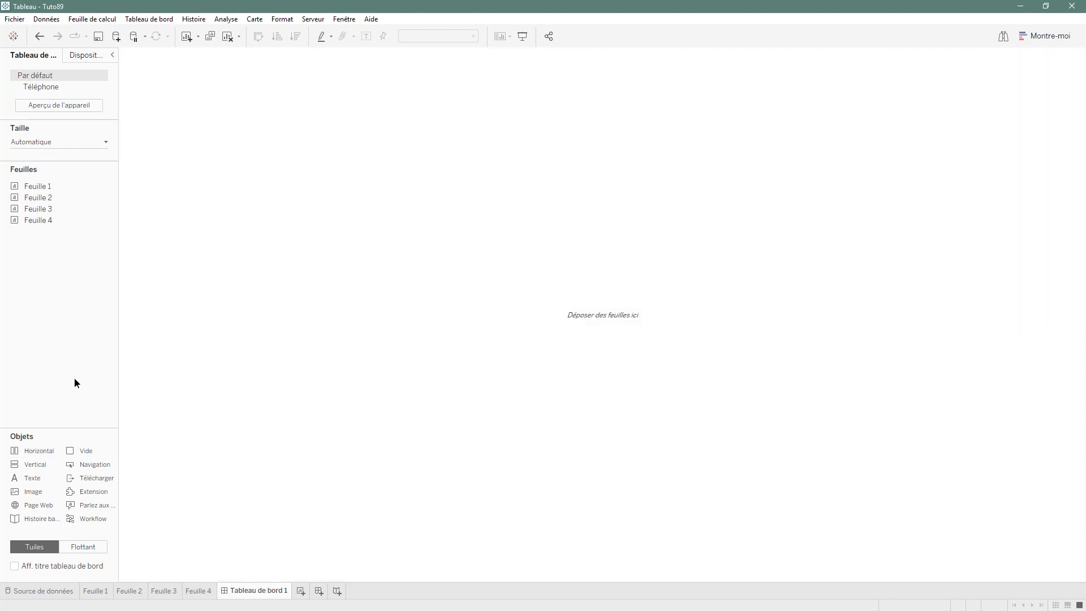
{"action": "left_click", "coordinate": [504, 256]}
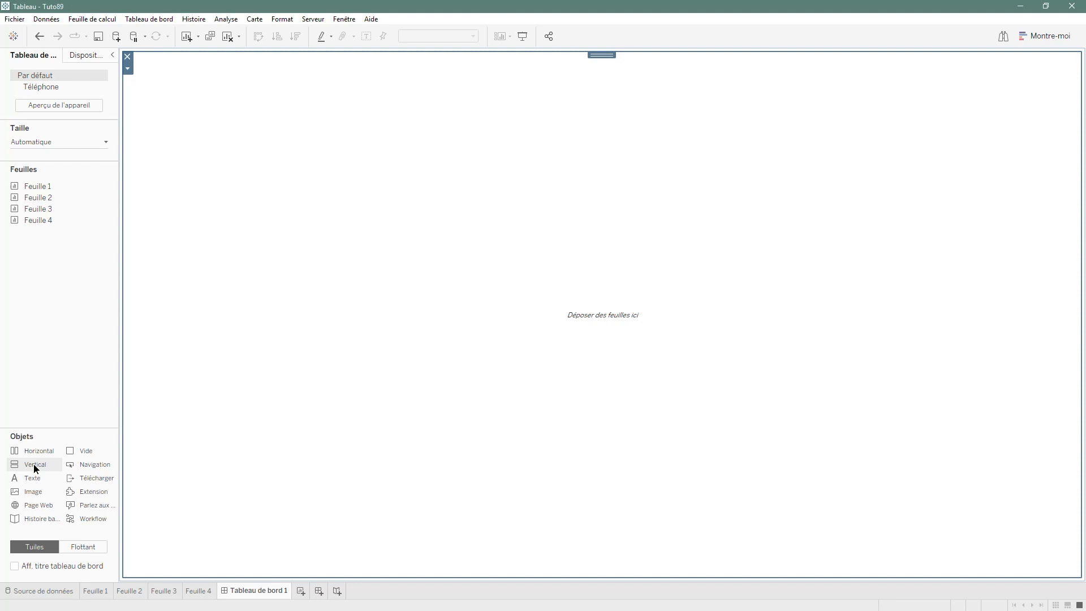
{"action": "left_click_drag", "start_coordinate": [33, 464], "coordinate": [327, 402]}
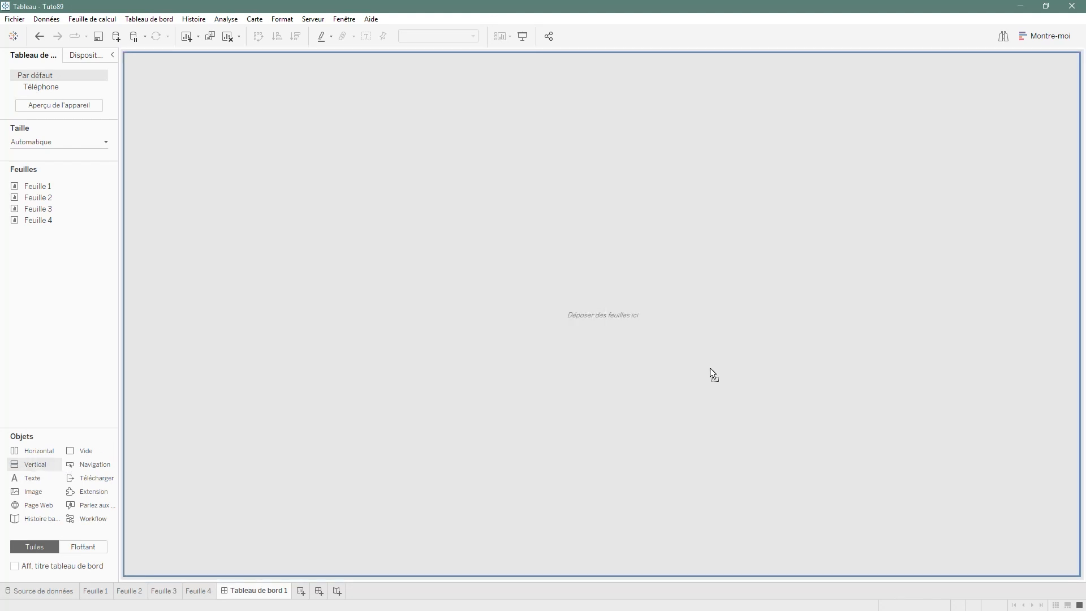
{"action": "left_click_drag", "start_coordinate": [1062, 312], "coordinate": [1068, 326]}
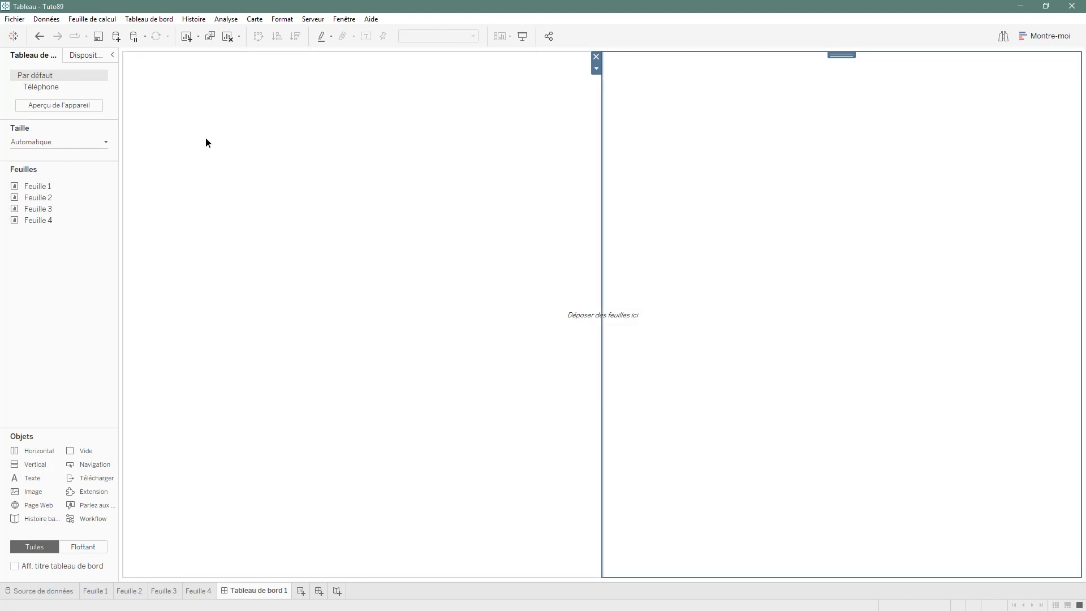
Examine the layout's item hierarchy, checking the Tuiles, Horizontal and Vertical containers in turn
{"action": "left_click", "coordinate": [86, 55]}
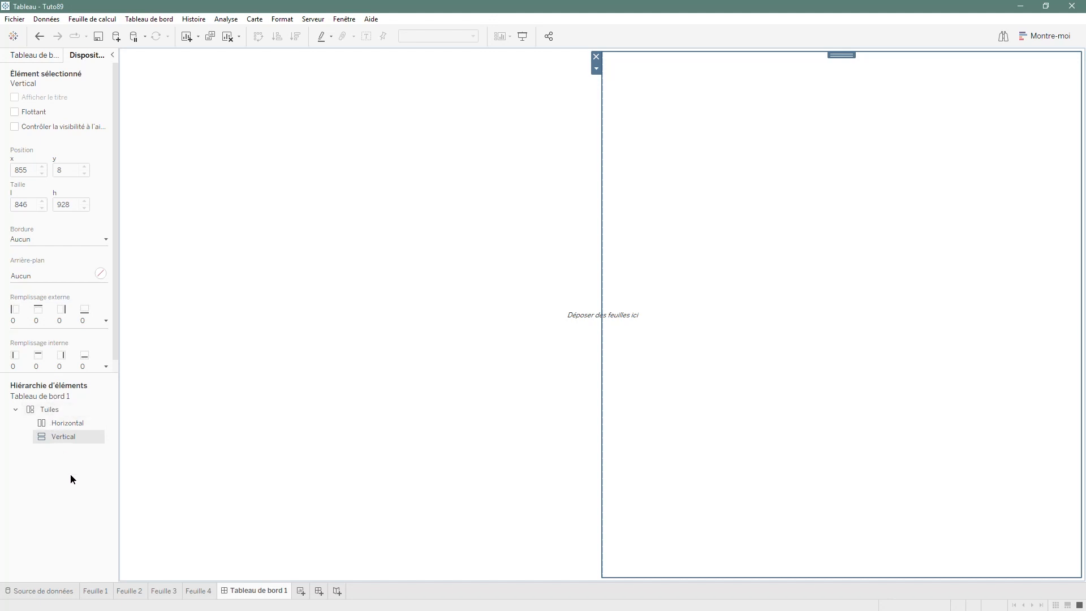
{"action": "left_click", "coordinate": [56, 411]}
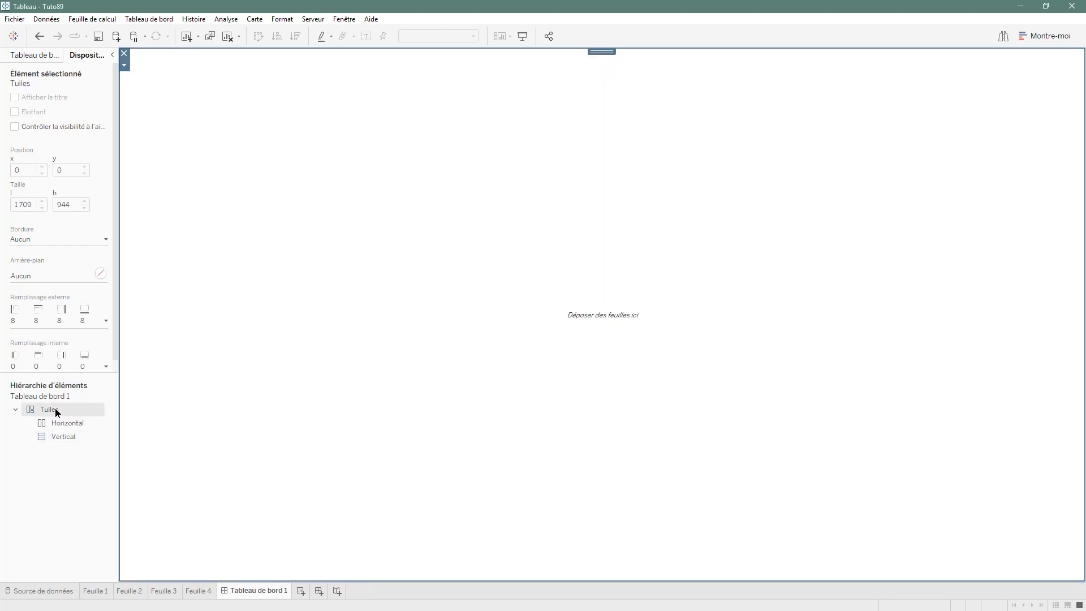
{"action": "left_click", "coordinate": [72, 423]}
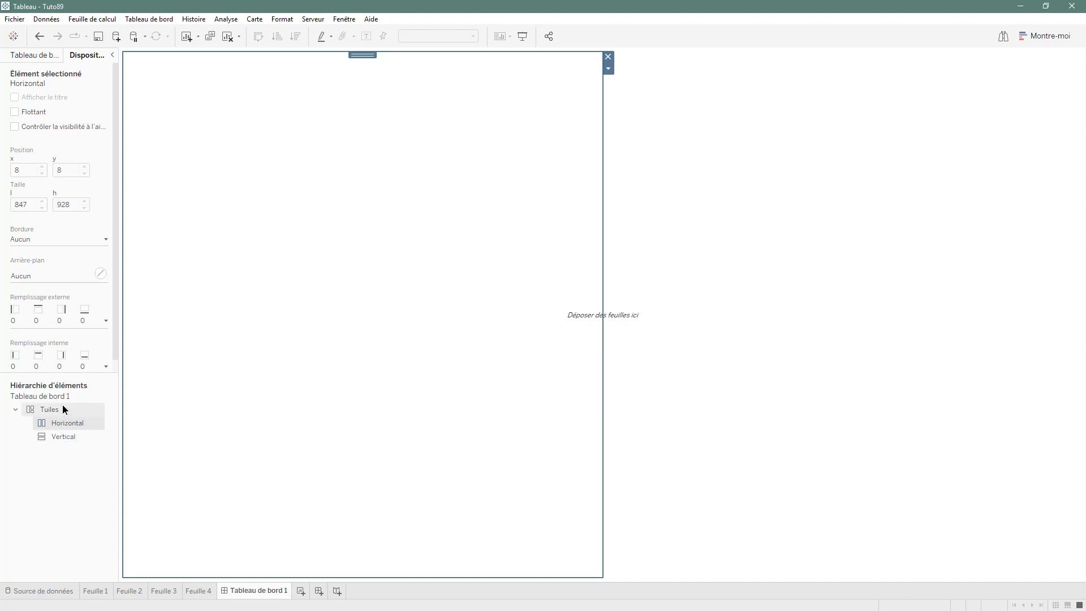
{"action": "left_click", "coordinate": [62, 433]}
{"action": "left_click", "coordinate": [64, 423]}
{"action": "left_click", "coordinate": [60, 409]}
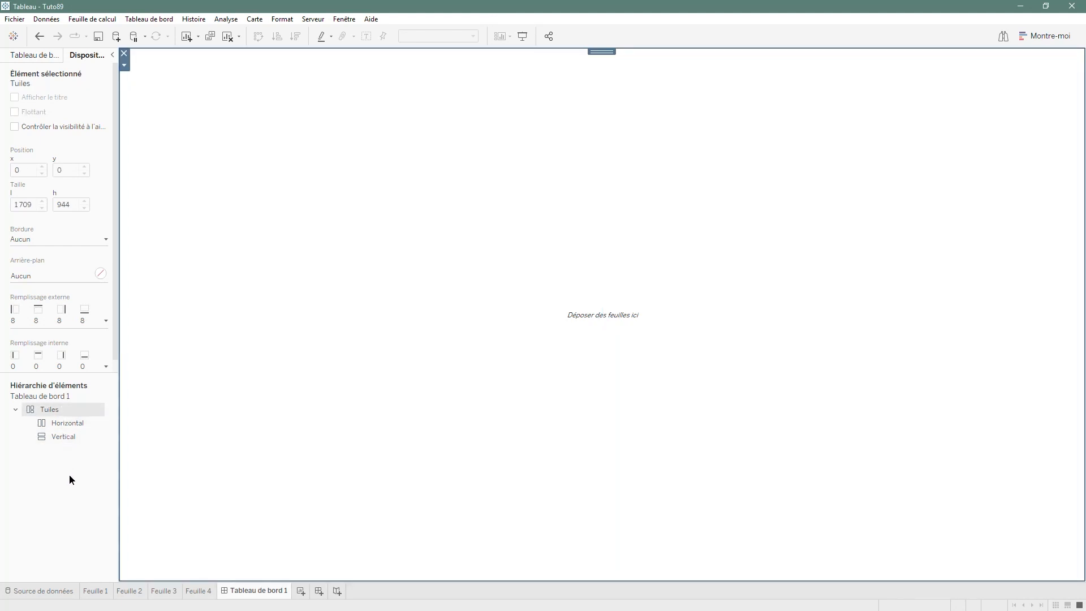
Place the sheet Feuille 1 in the horizontal container on the left half of the dashboard
{"action": "left_click", "coordinate": [42, 59]}
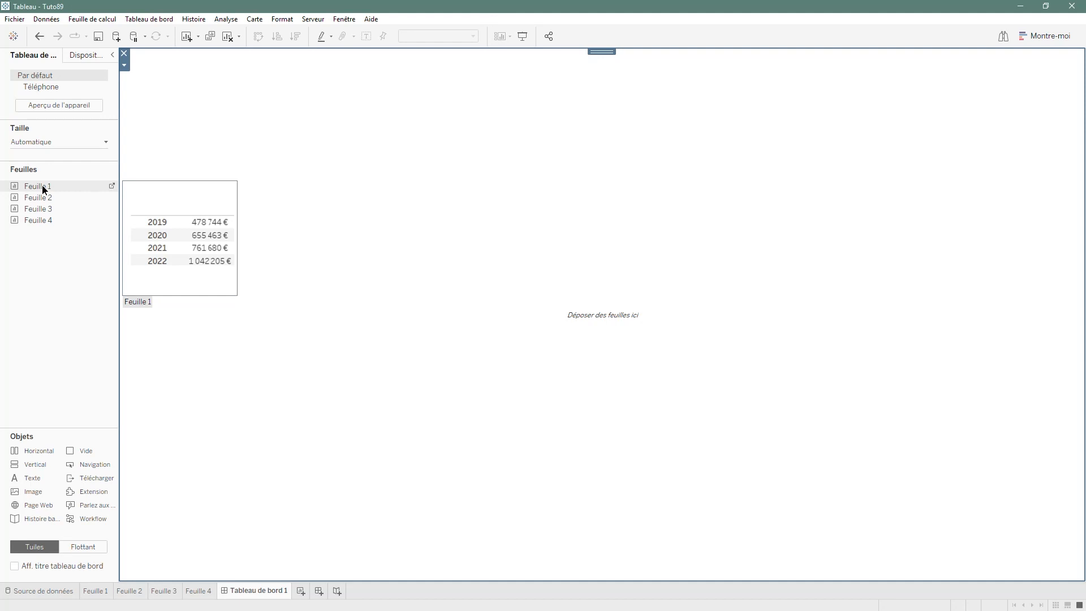
{"action": "left_click_drag", "start_coordinate": [42, 186], "coordinate": [248, 204]}
{"action": "left_click_drag", "start_coordinate": [407, 216], "coordinate": [407, 215]}
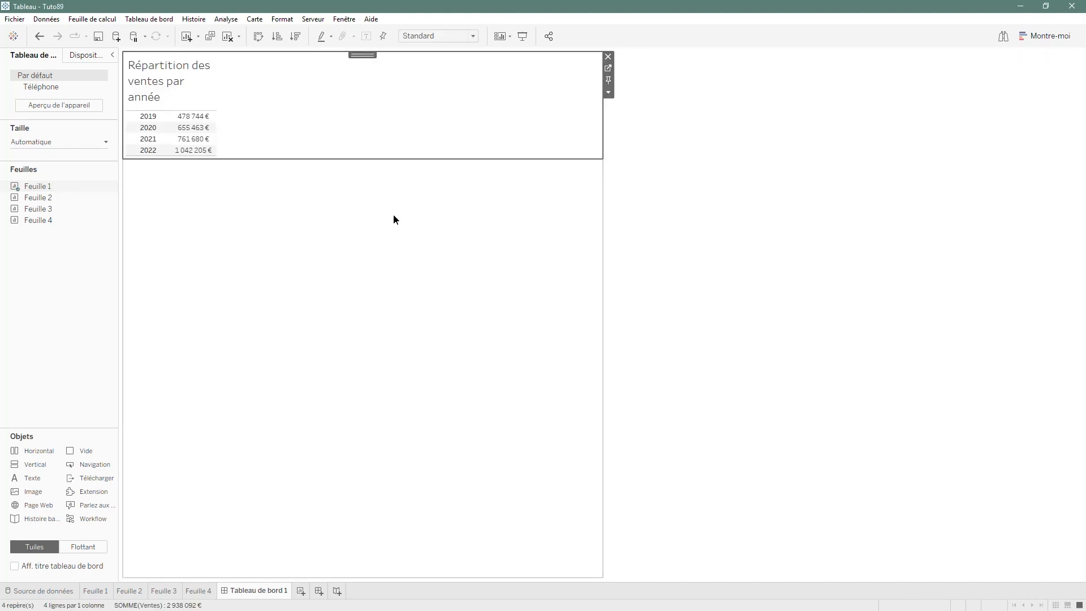
Place the sheet Feuille 2 beside the year table inside the horizontal container
{"action": "mouse_move", "coordinate": [16, 210]}
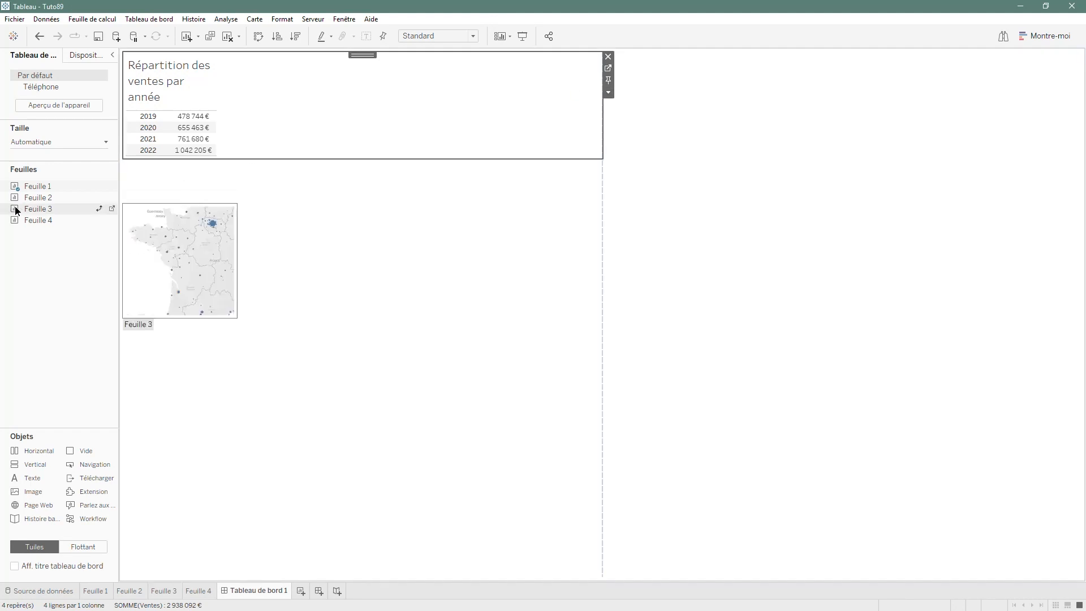
{"action": "mouse_move", "coordinate": [44, 199]}
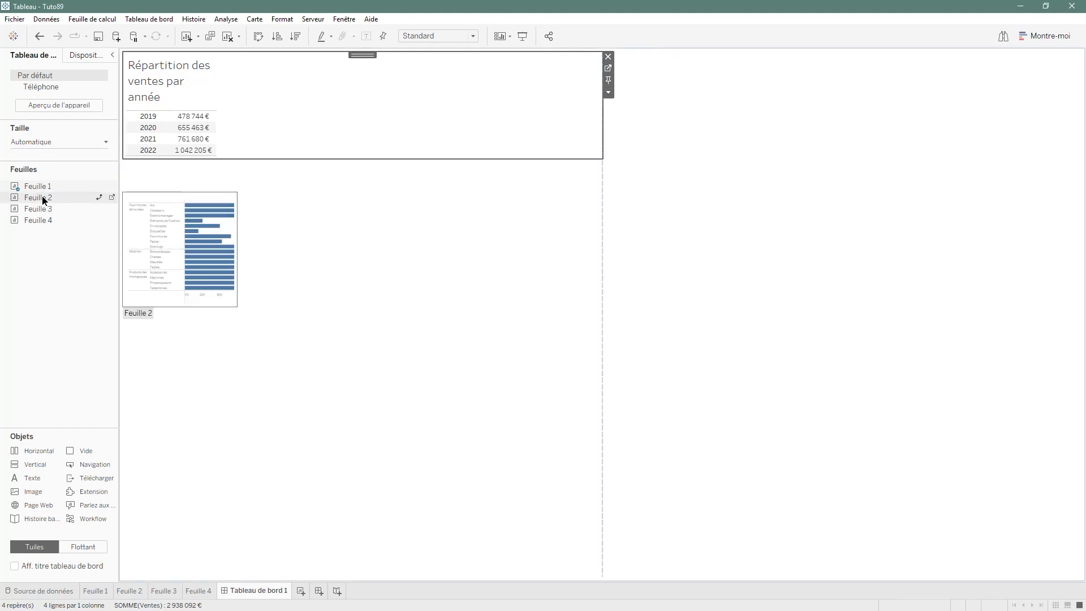
{"action": "left_click_drag", "start_coordinate": [42, 196], "coordinate": [494, 118]}
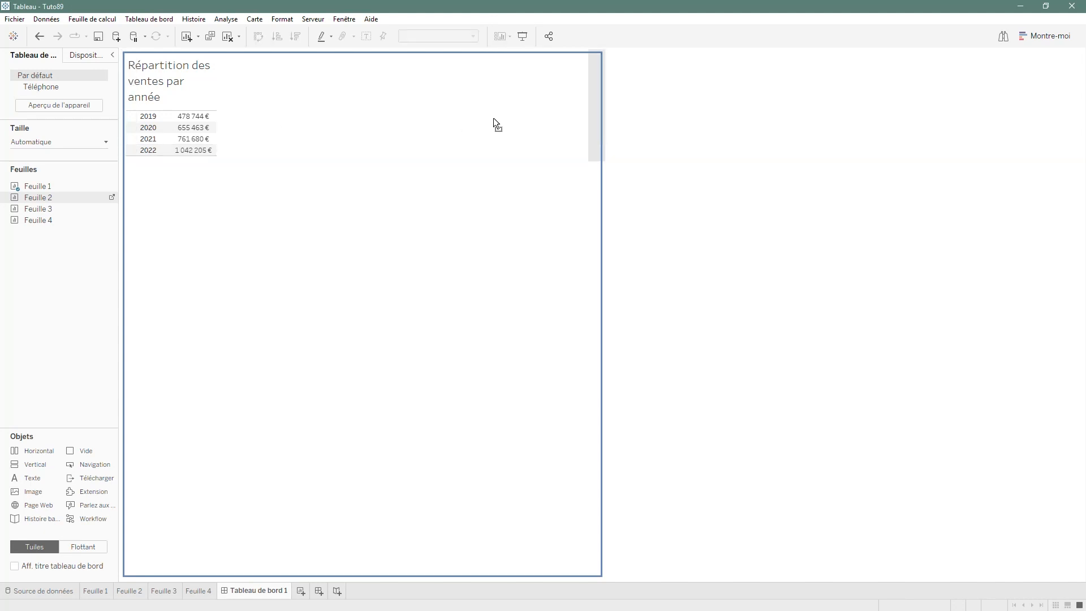
{"action": "left_click_drag", "start_coordinate": [493, 117], "coordinate": [493, 118]}
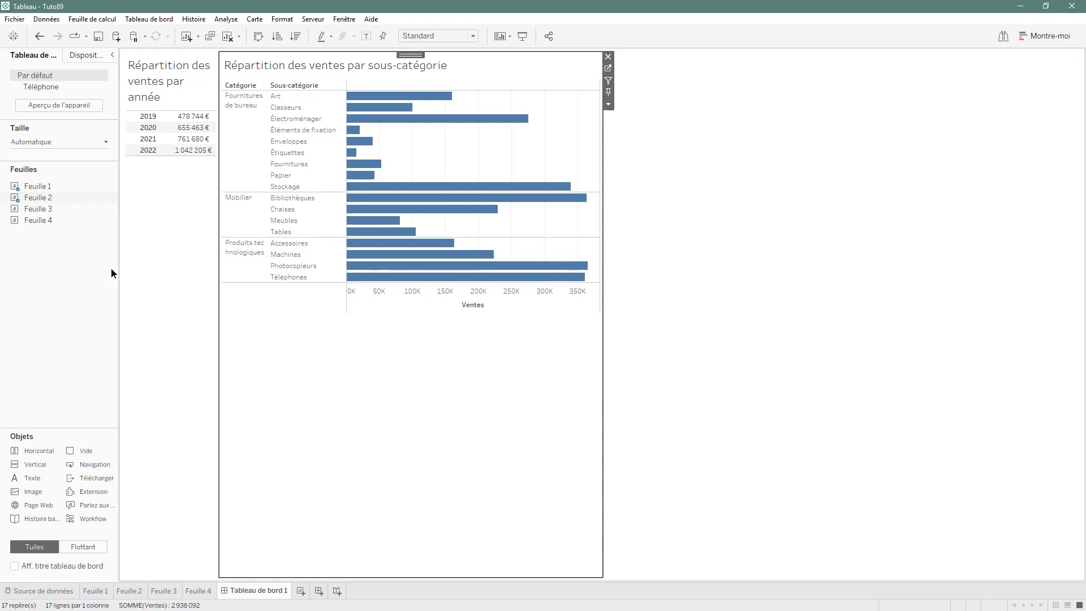
Place the sheet Feuille 3 in the vertical container on the right and remove its Ventes legend container
{"action": "left_click", "coordinate": [54, 211]}
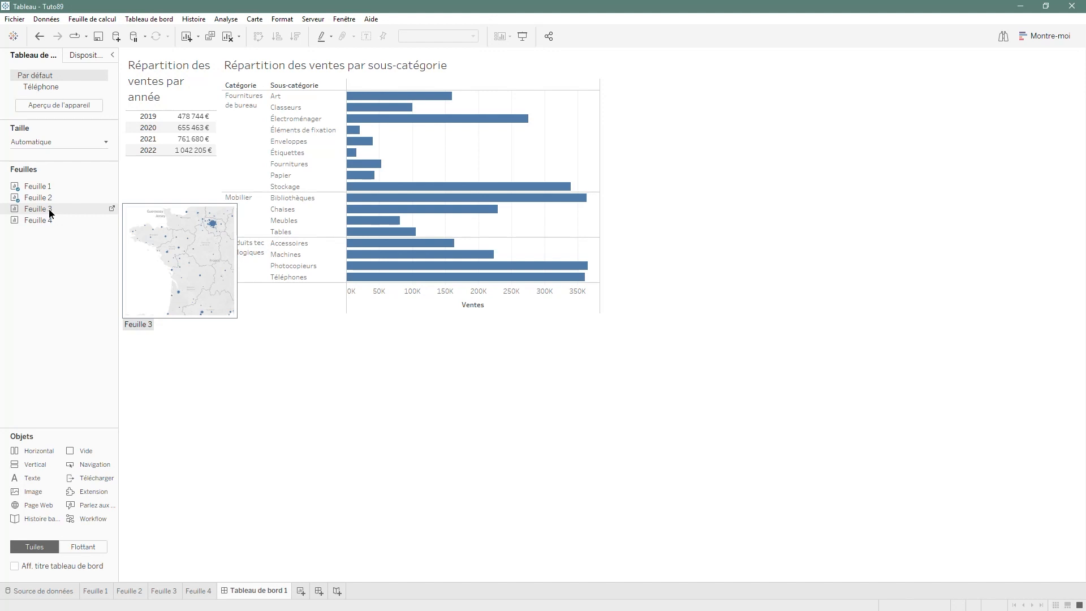
{"action": "left_click_drag", "start_coordinate": [49, 212], "coordinate": [735, 223]}
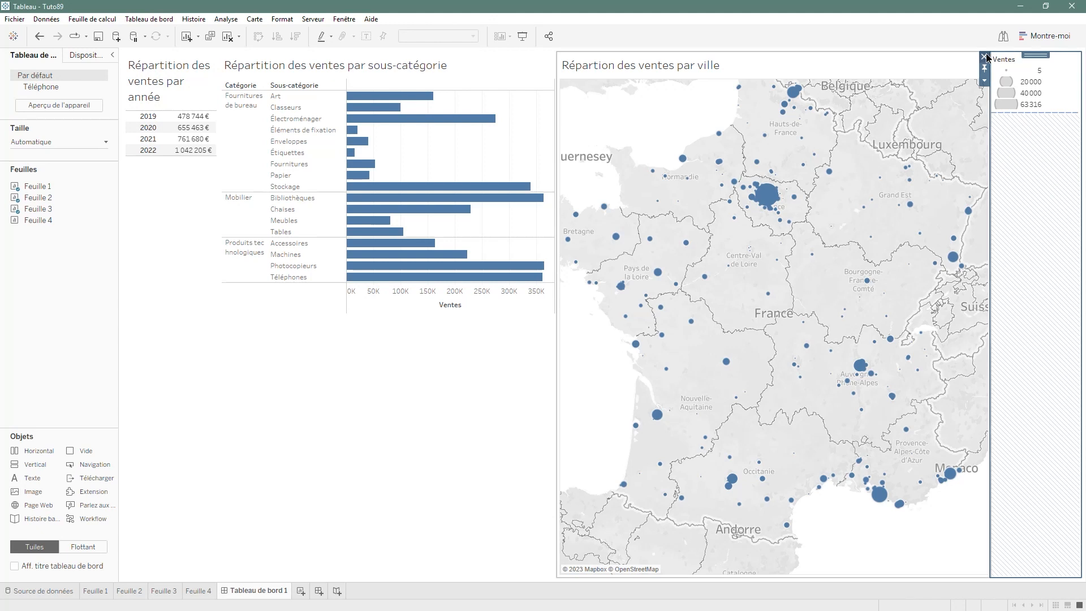
{"action": "left_click", "coordinate": [986, 56]}
{"action": "left_click", "coordinate": [560, 334]}
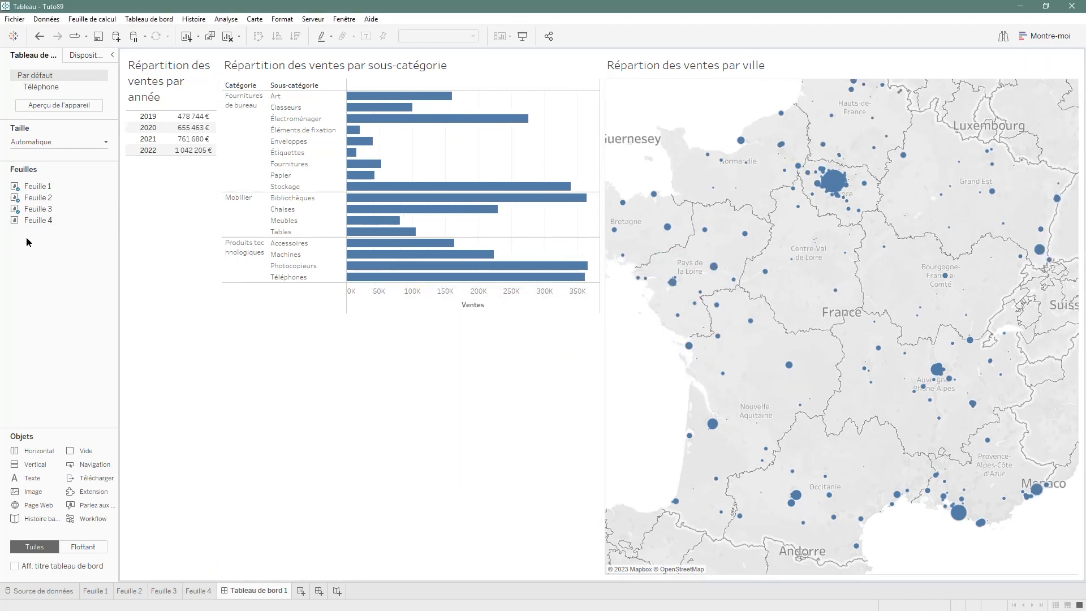
Place the sheet Feuille 4 as a full-width row beneath the three other dashboard views
{"action": "mouse_move", "coordinate": [42, 223]}
{"action": "left_click_drag", "start_coordinate": [42, 222], "coordinate": [53, 315]}
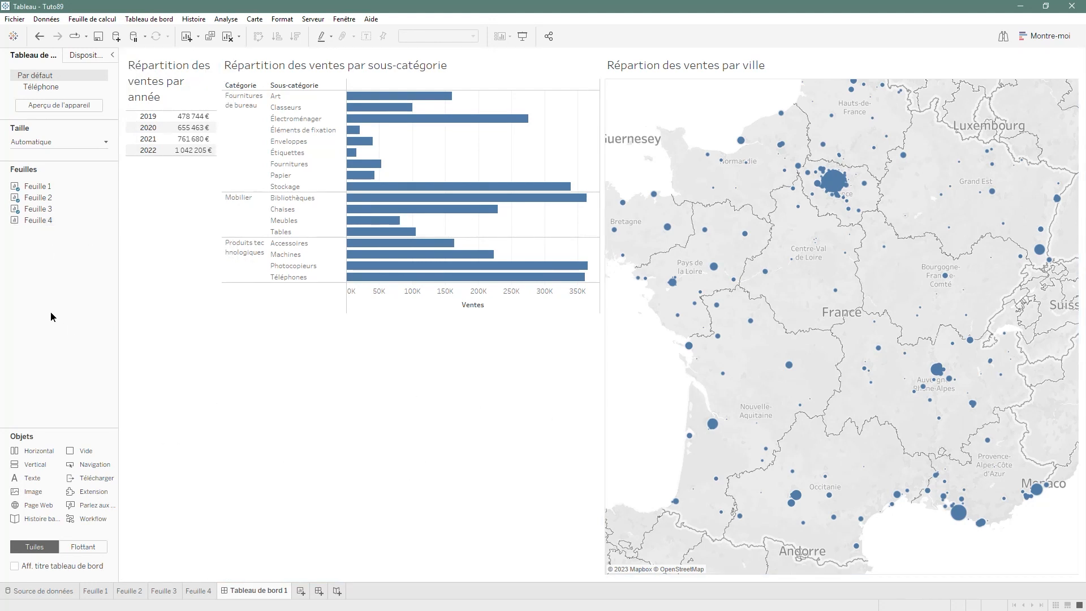
{"action": "mouse_move", "coordinate": [30, 223]}
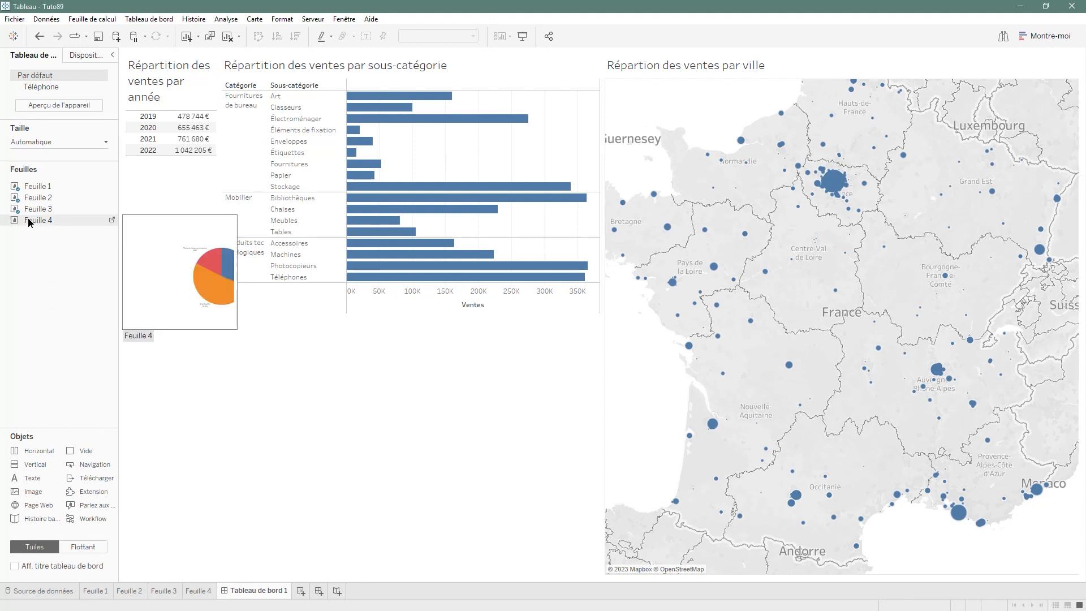
{"action": "left_click", "coordinate": [426, 394]}
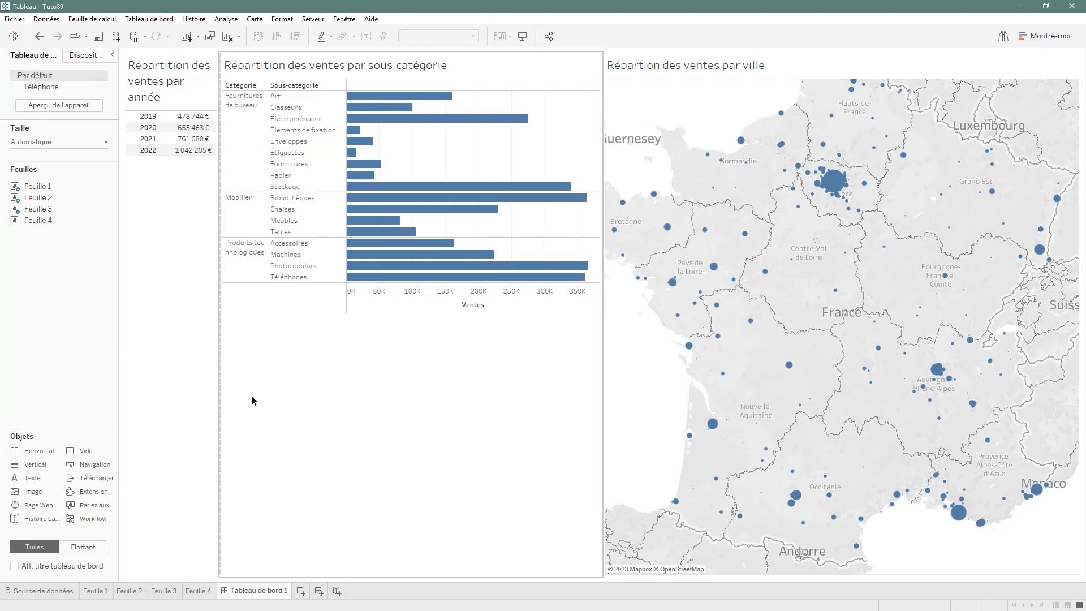
{"action": "left_click", "coordinate": [1013, 490]}
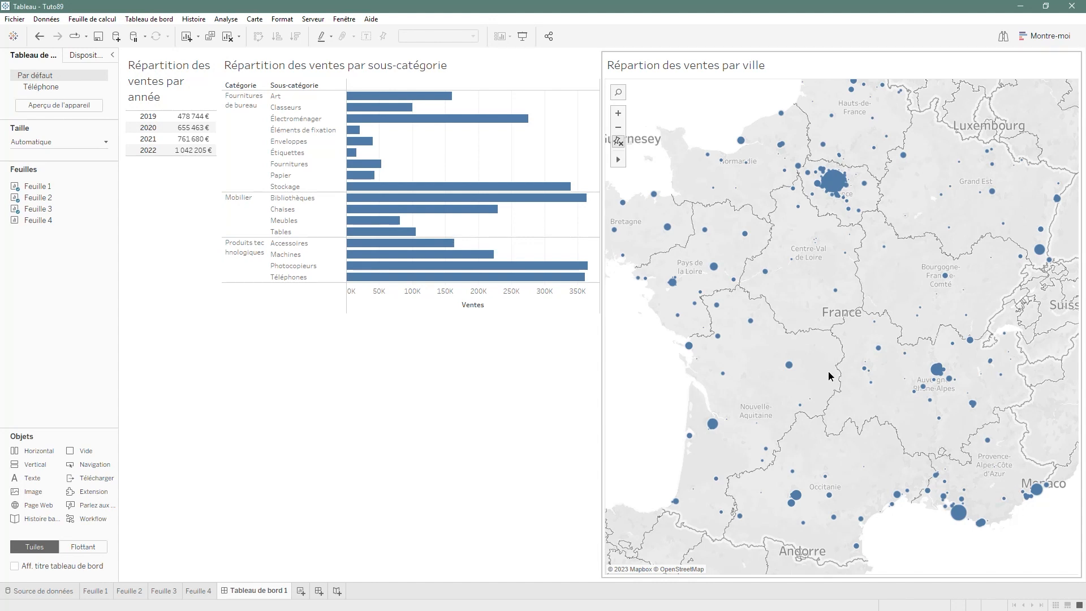
{"action": "left_click_drag", "start_coordinate": [32, 220], "coordinate": [593, 572]}
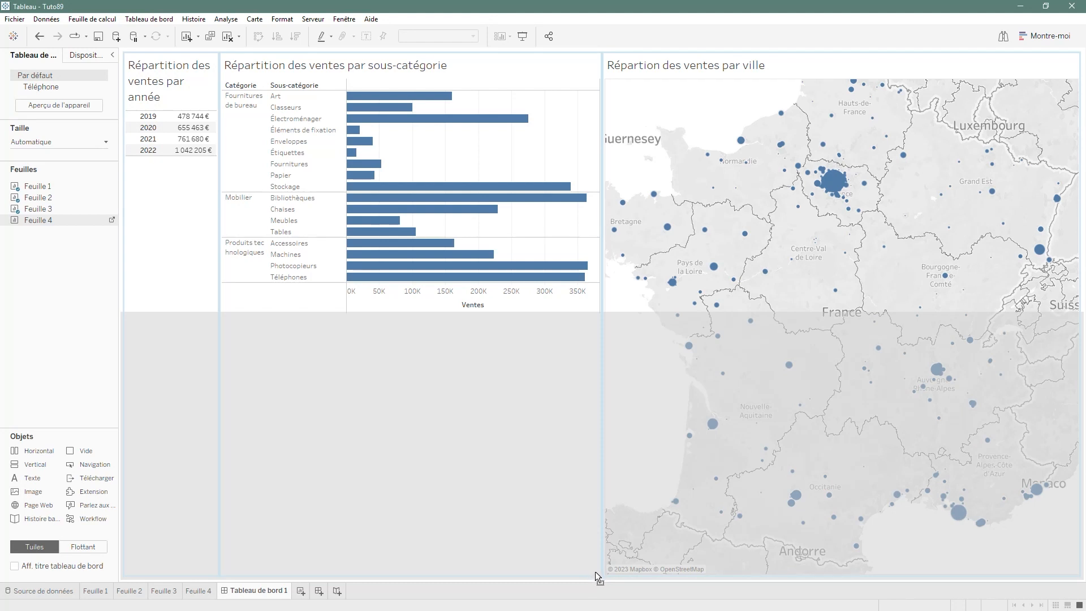
{"action": "left_click_drag", "start_coordinate": [595, 571], "coordinate": [595, 573]}
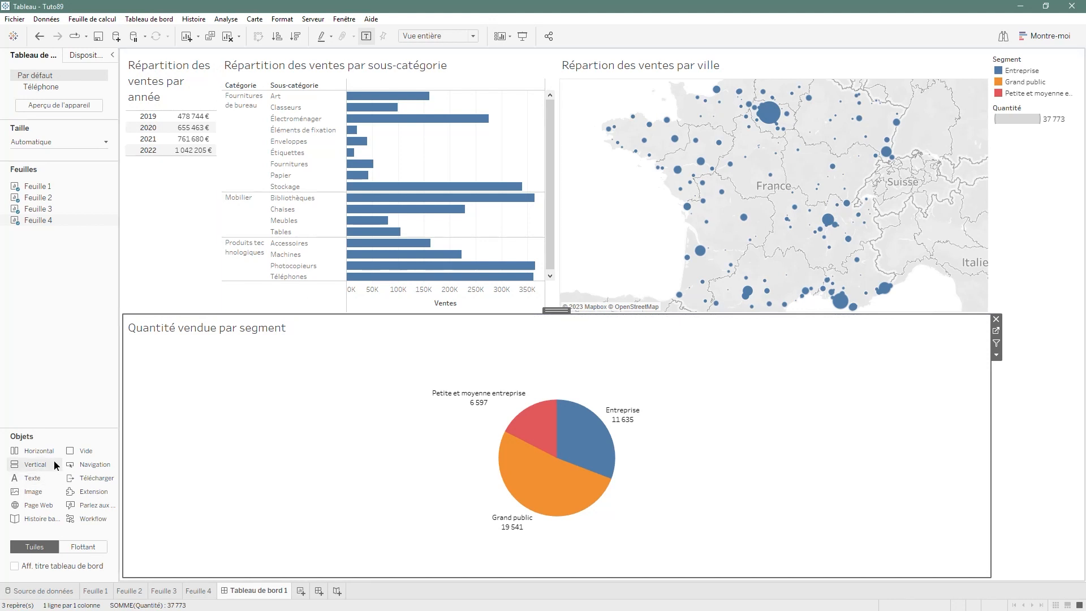
Try to insert a vertical container above the segment pie chart and resize it
{"action": "left_click_drag", "start_coordinate": [40, 466], "coordinate": [479, 381]}
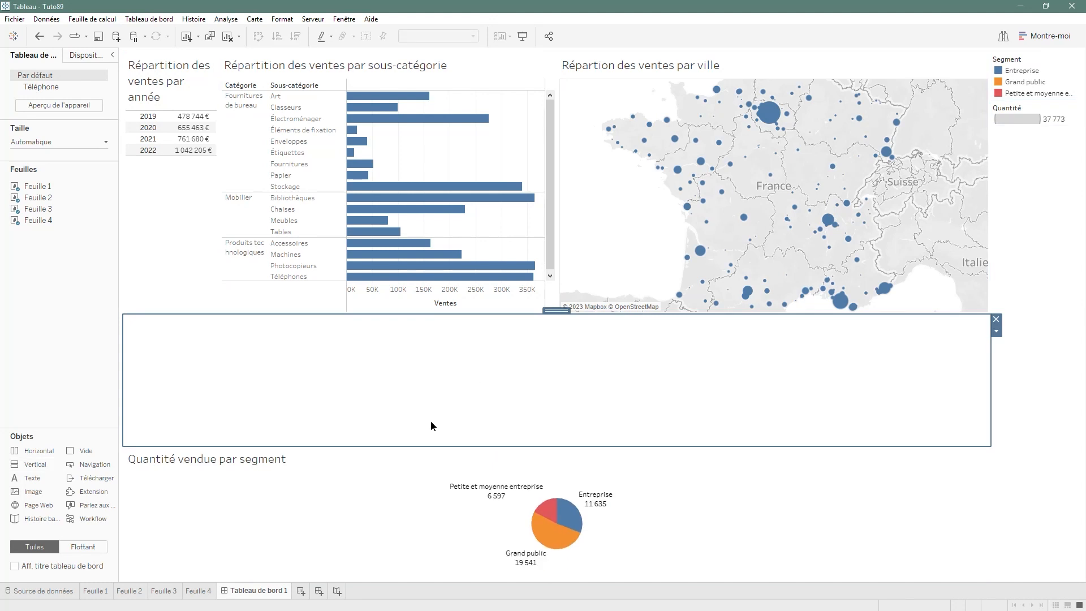
{"action": "left_click_drag", "start_coordinate": [556, 441], "coordinate": [559, 378]}
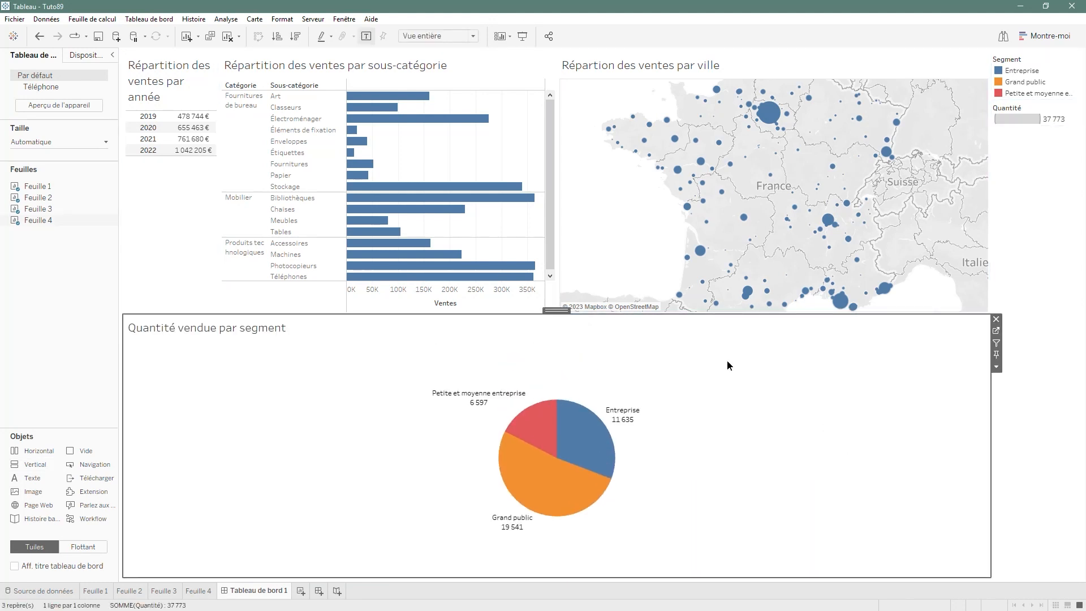
Lower the boundary between the upper views and the segment pie chart to enlarge the upper row
{"action": "left_click_drag", "start_coordinate": [674, 315], "coordinate": [673, 393]}
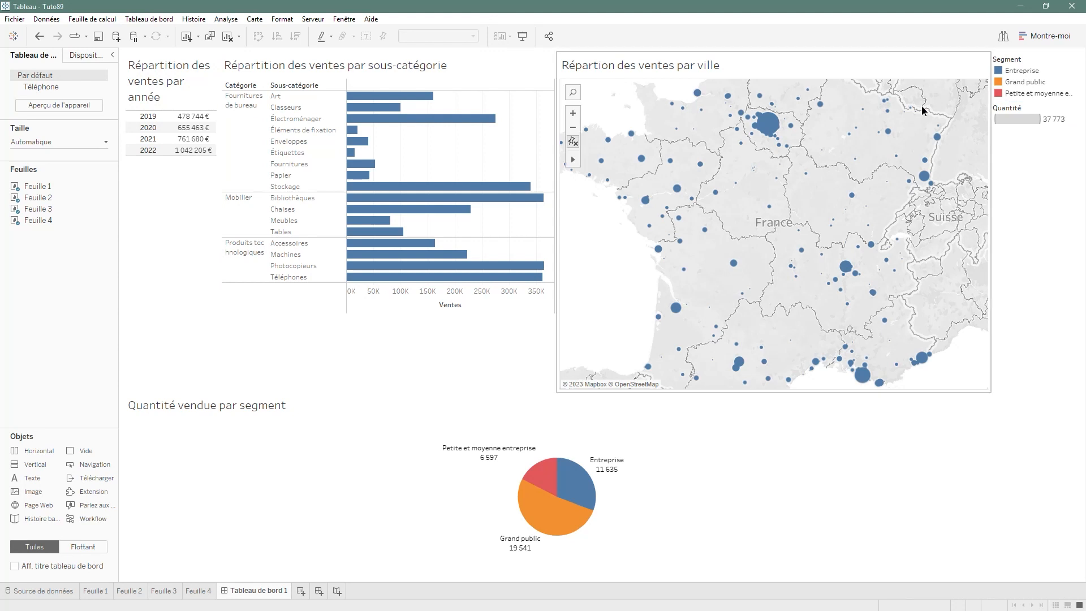
{"action": "left_click", "coordinate": [194, 329]}
{"action": "left_click", "coordinate": [328, 330]}
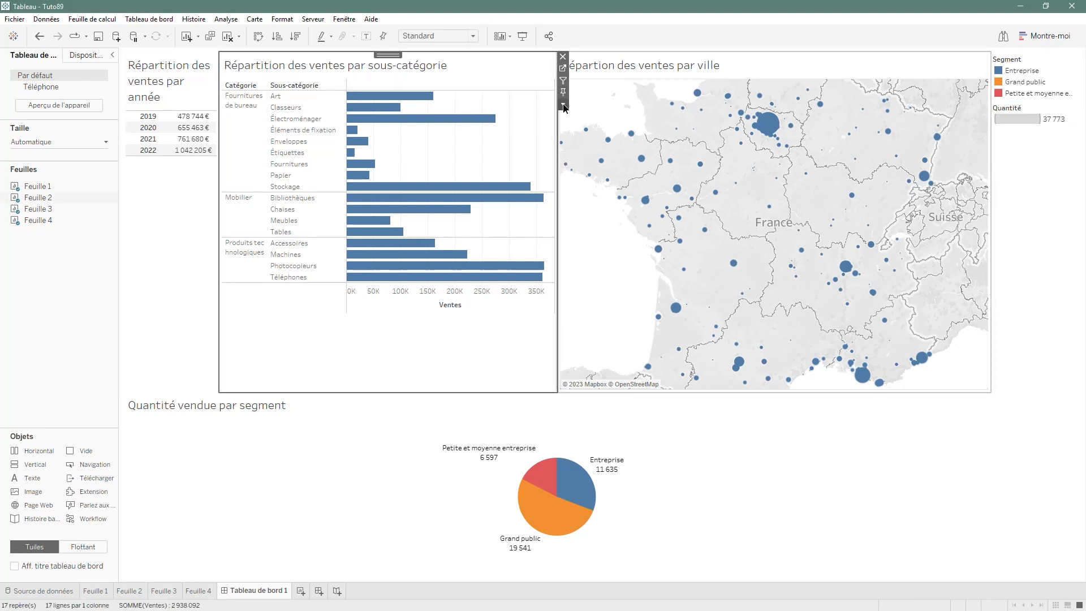
Move the horizontal container holding the year table and sub-category chart to the dashboard's left edge at full height
{"action": "left_click", "coordinate": [170, 209]}
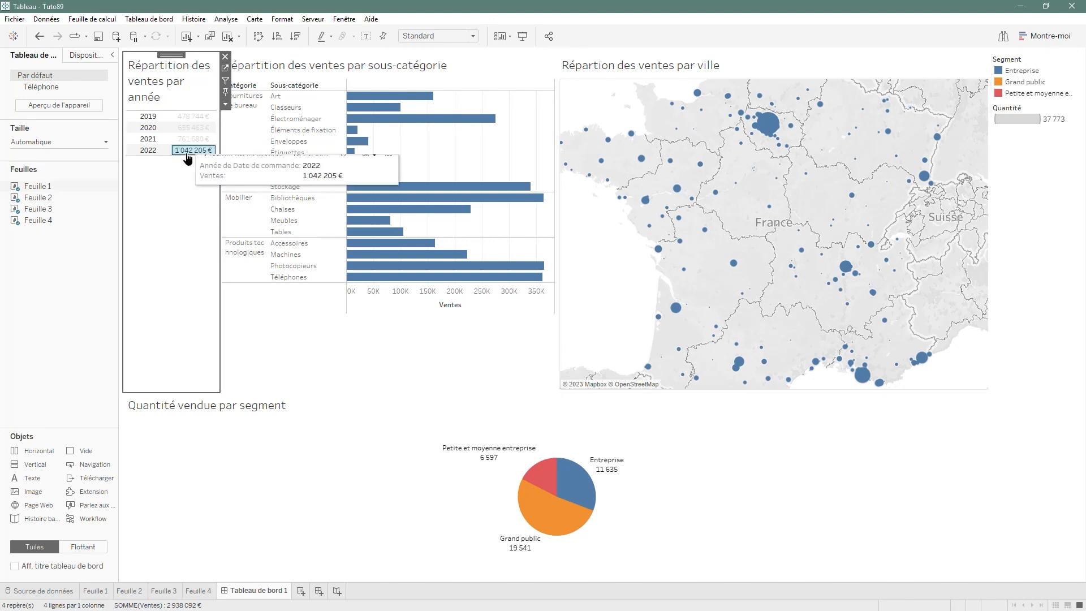
{"action": "left_click", "coordinate": [225, 104]}
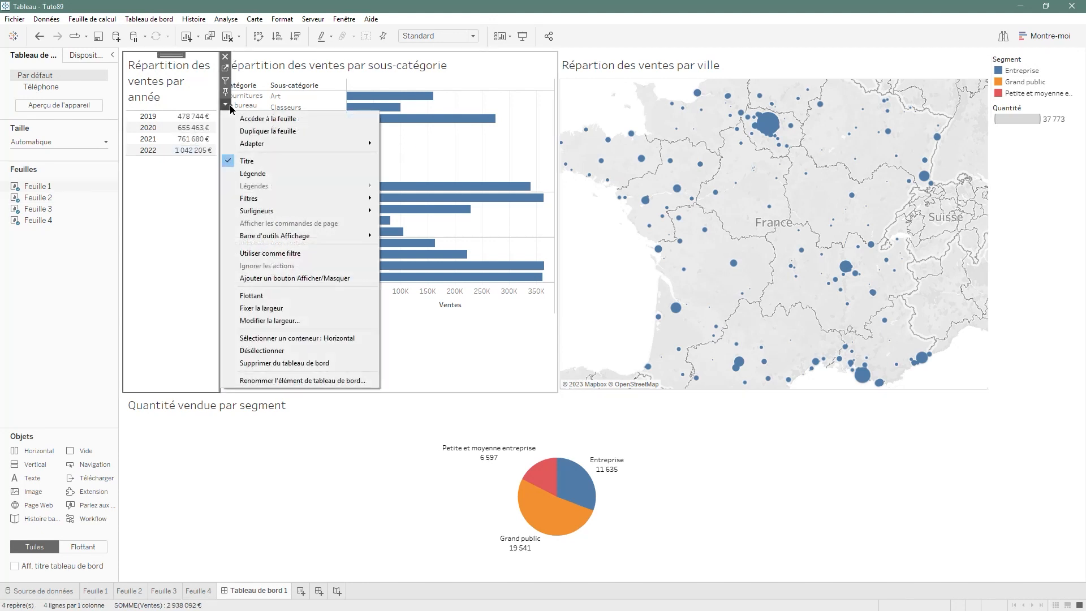
{"action": "left_click", "coordinate": [329, 339]}
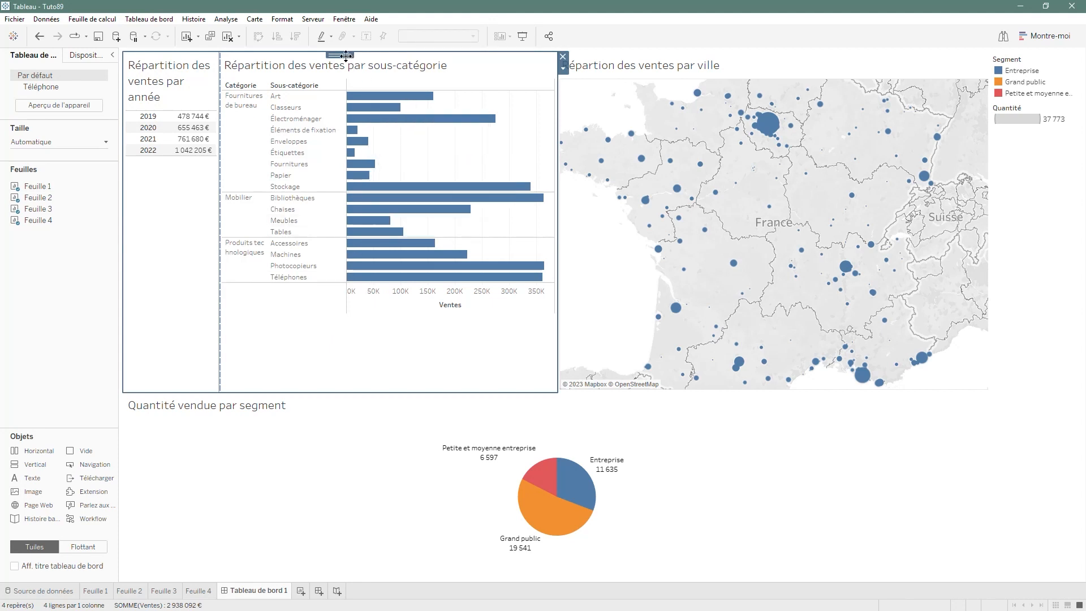
{"action": "left_click_drag", "start_coordinate": [340, 56], "coordinate": [232, 115]}
{"action": "left_click_drag", "start_coordinate": [135, 85], "coordinate": [121, 112]}
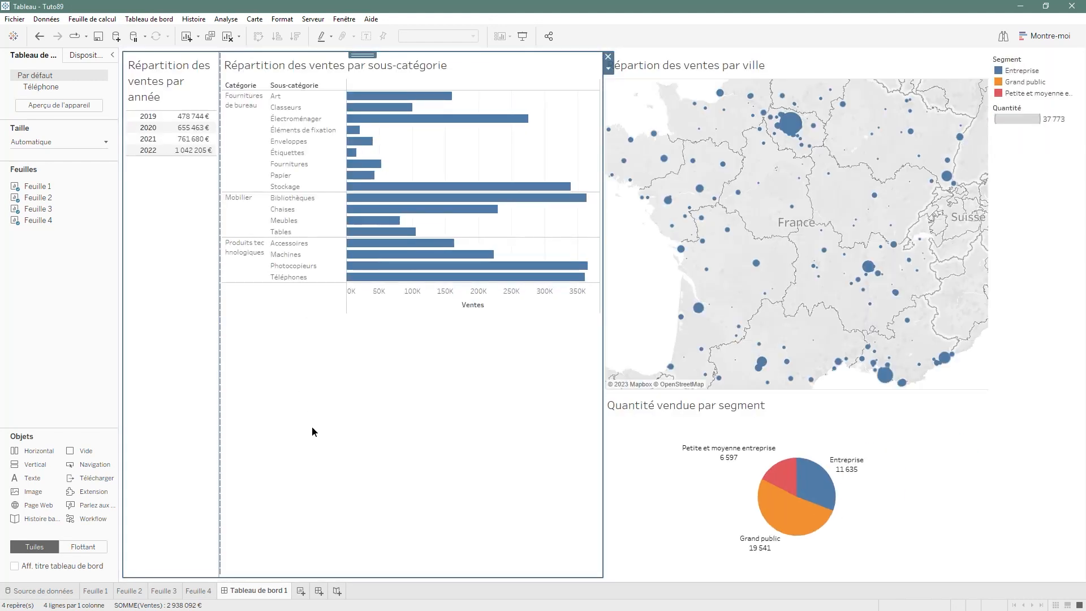
Widen the horizontal container slightly and shorten the map to give the segment pie chart more height
{"action": "left_click", "coordinate": [311, 426]}
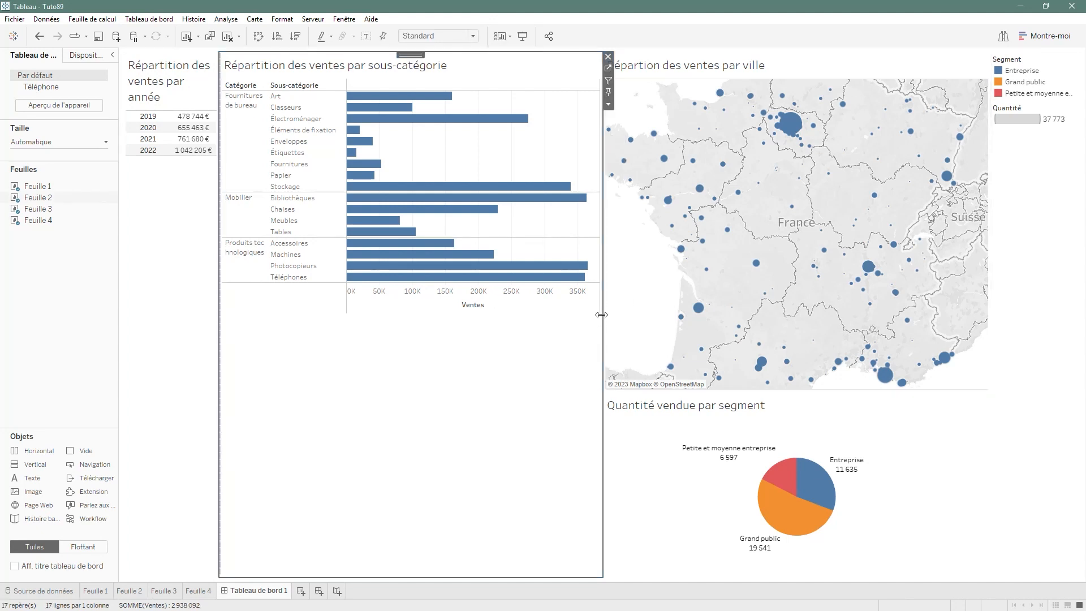
{"action": "left_click_drag", "start_coordinate": [601, 314], "coordinate": [629, 315]}
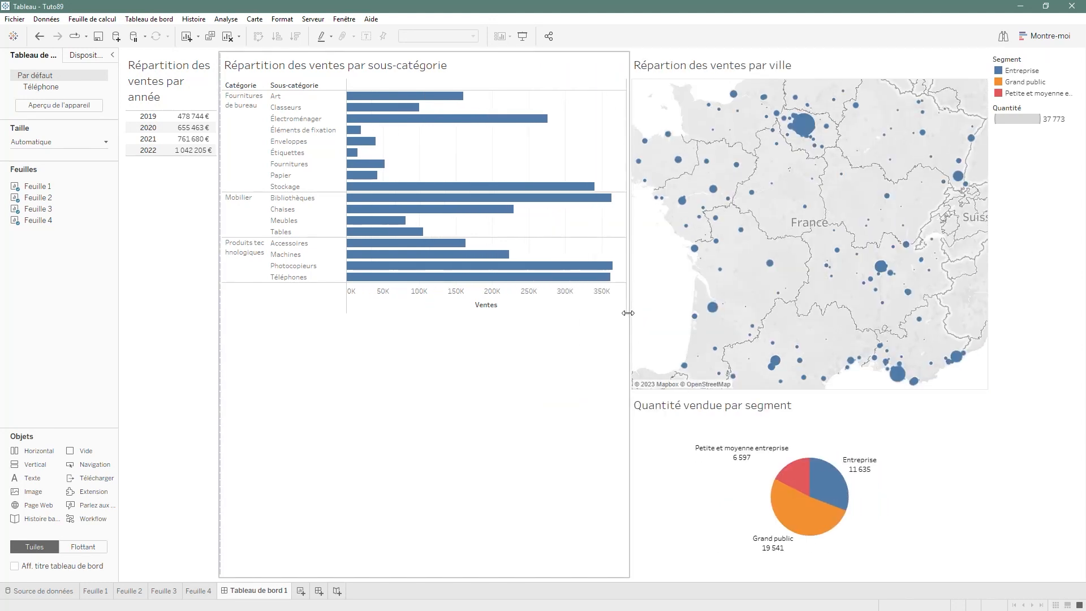
{"action": "left_click", "coordinate": [627, 318]}
{"action": "left_click_drag", "start_coordinate": [727, 391], "coordinate": [728, 368]}
Widen the year table slightly by shifting its boundary with the sub-category chart
{"action": "left_click", "coordinate": [486, 364]}
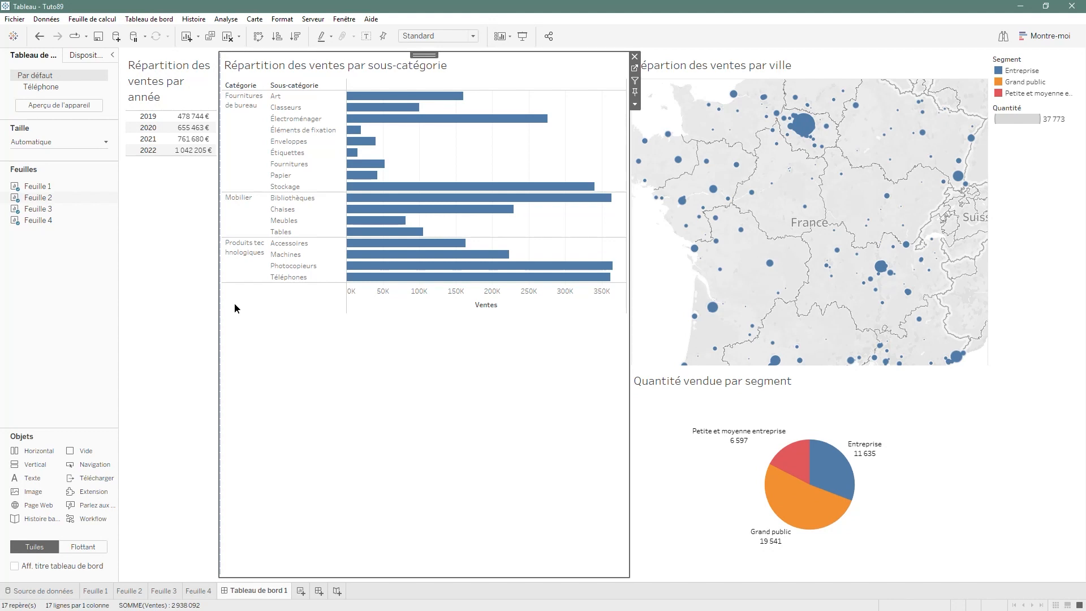
{"action": "left_click", "coordinate": [168, 294]}
{"action": "left_click", "coordinate": [327, 342]}
{"action": "mouse_move", "coordinate": [220, 311]}
{"action": "left_mouse_down"}
{"action": "mouse_move", "coordinate": [358, 313]}
{"action": "mouse_move", "coordinate": [237, 309]}
{"action": "left_mouse_up"}
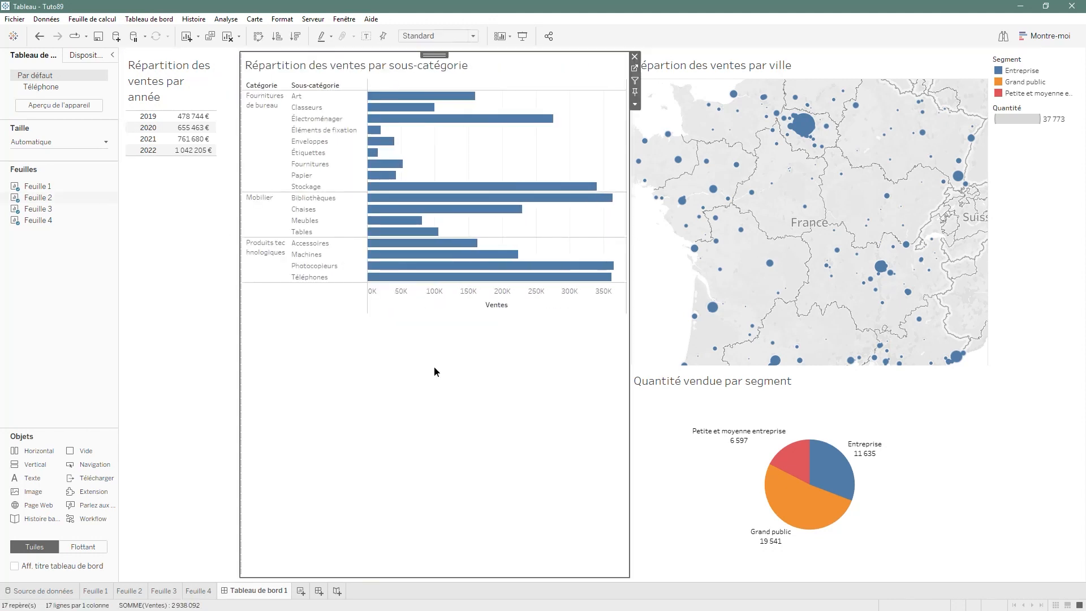
Distribute the contents of the horizontal container holding the year table and sub-category chart evenly
{"action": "left_click", "coordinate": [635, 104]}
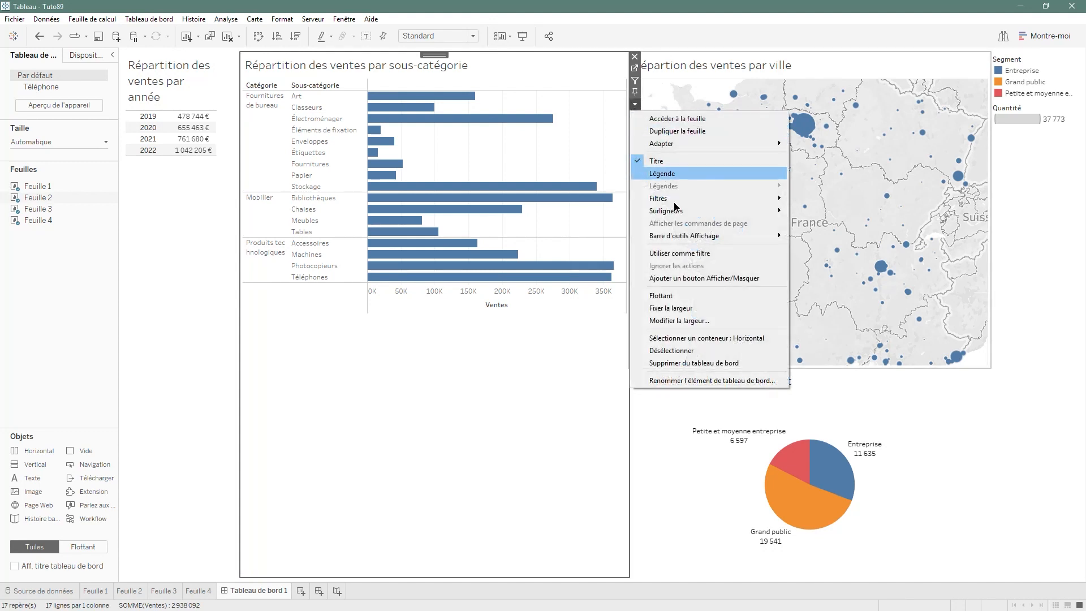
{"action": "left_click", "coordinate": [708, 338]}
{"action": "left_click", "coordinate": [635, 68]}
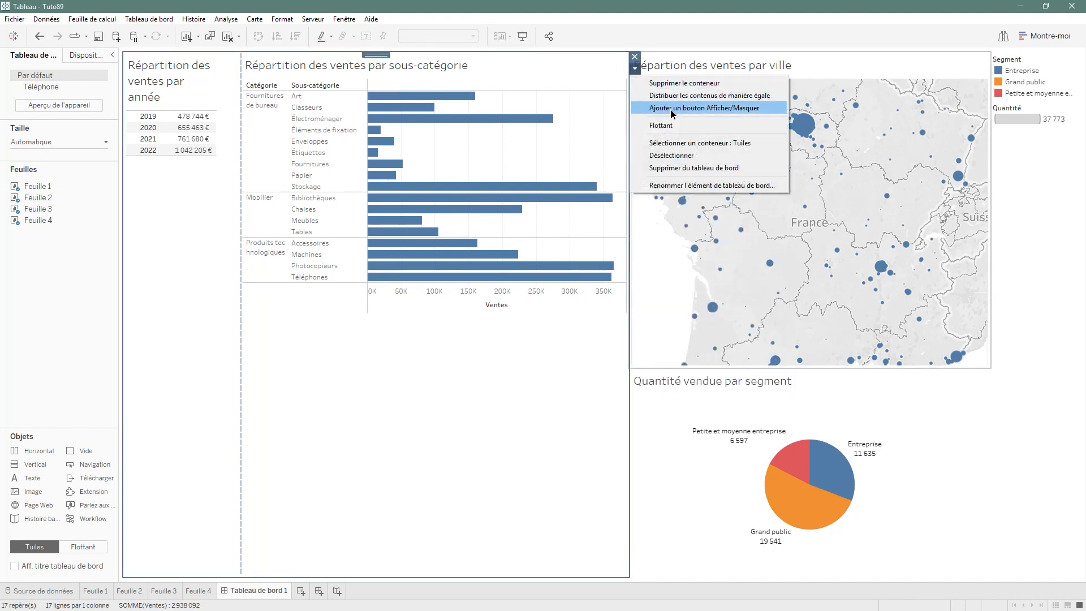
{"action": "left_click", "coordinate": [721, 97]}
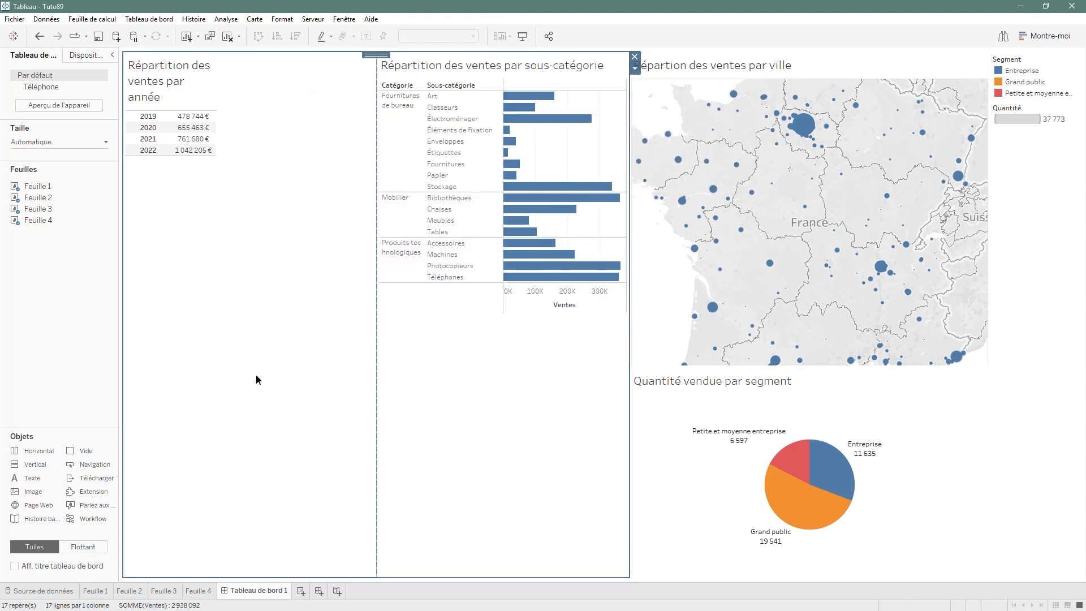